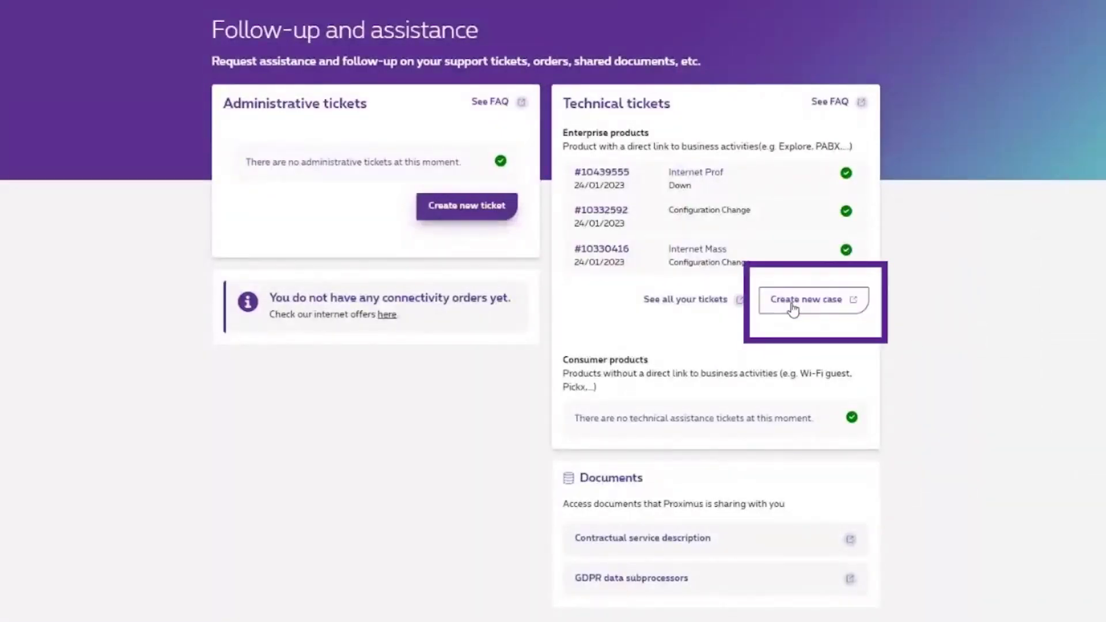
- Create a new enterprise technical case as a change request and select DemoCustomer1 as the company
{"action": "left_click", "coordinate": [792, 309]}
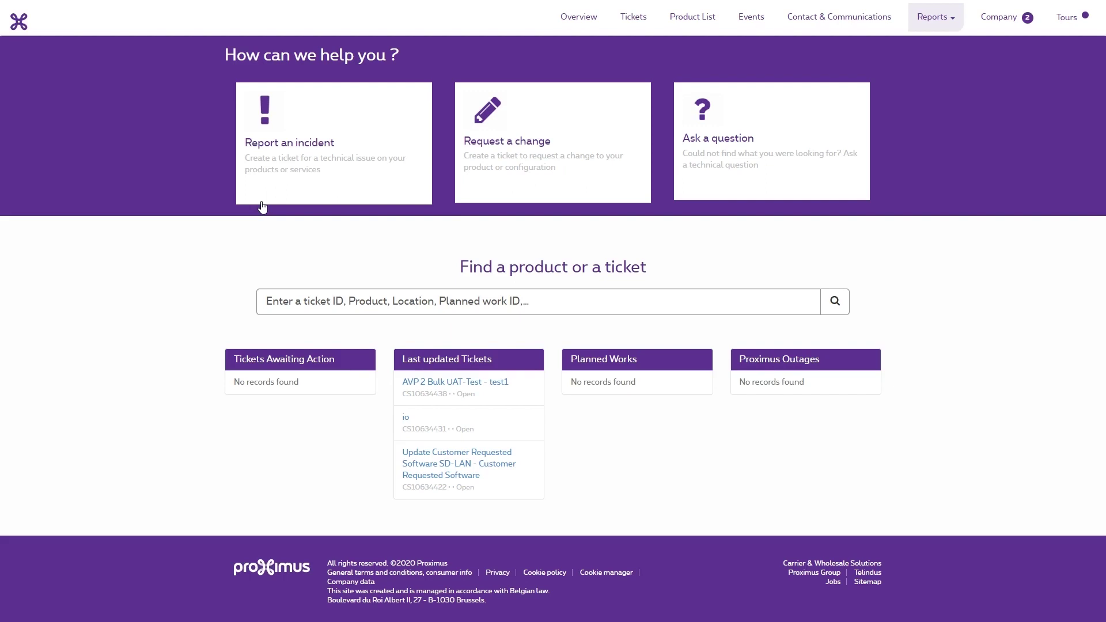
{"action": "left_click", "coordinate": [535, 133]}
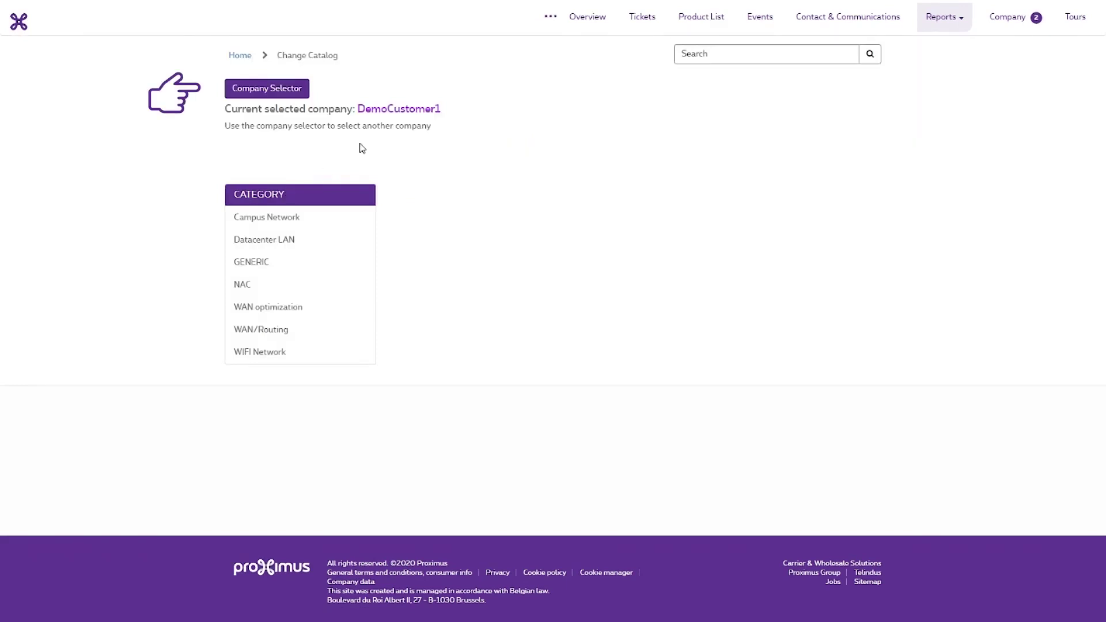
{"action": "left_click", "coordinate": [293, 88]}
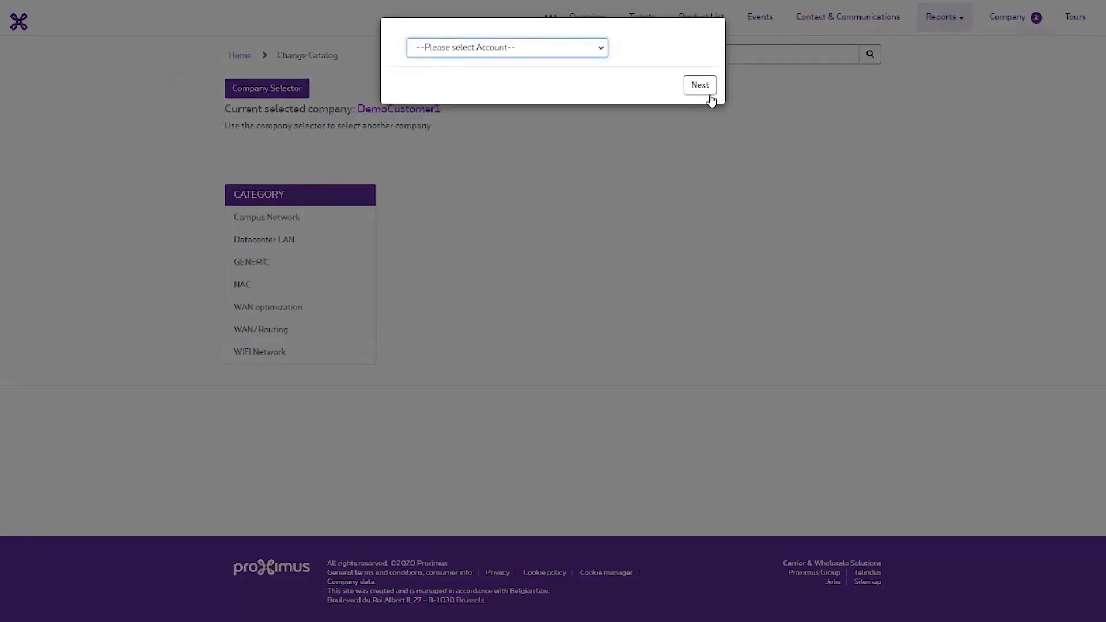
{"action": "left_click", "coordinate": [600, 52]}
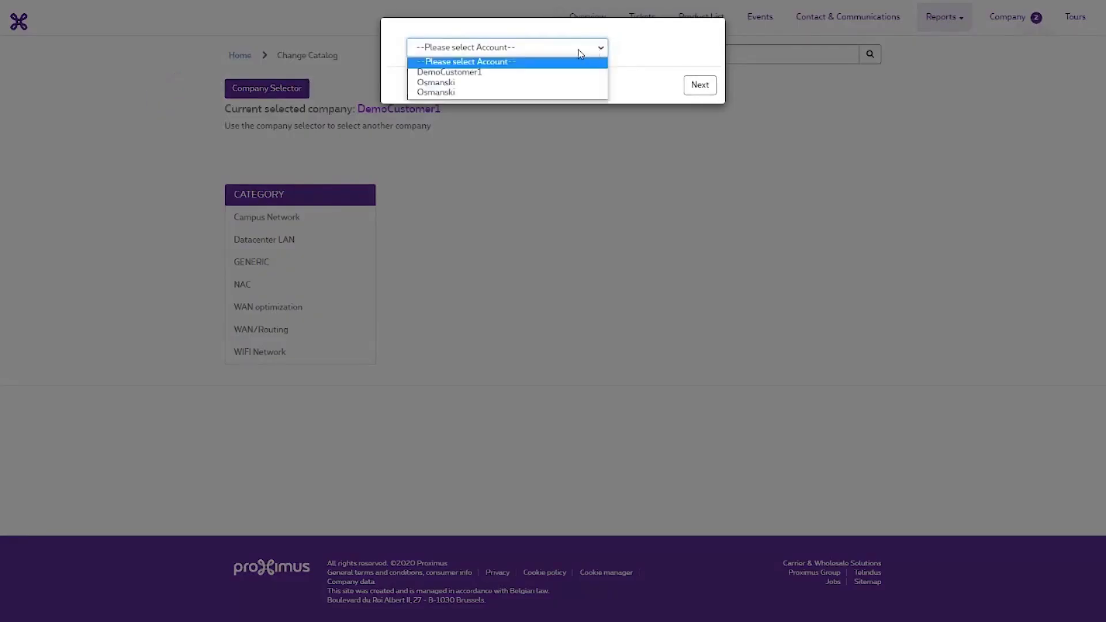
{"action": "left_click", "coordinate": [455, 72]}
{"action": "left_click", "coordinate": [700, 86]}
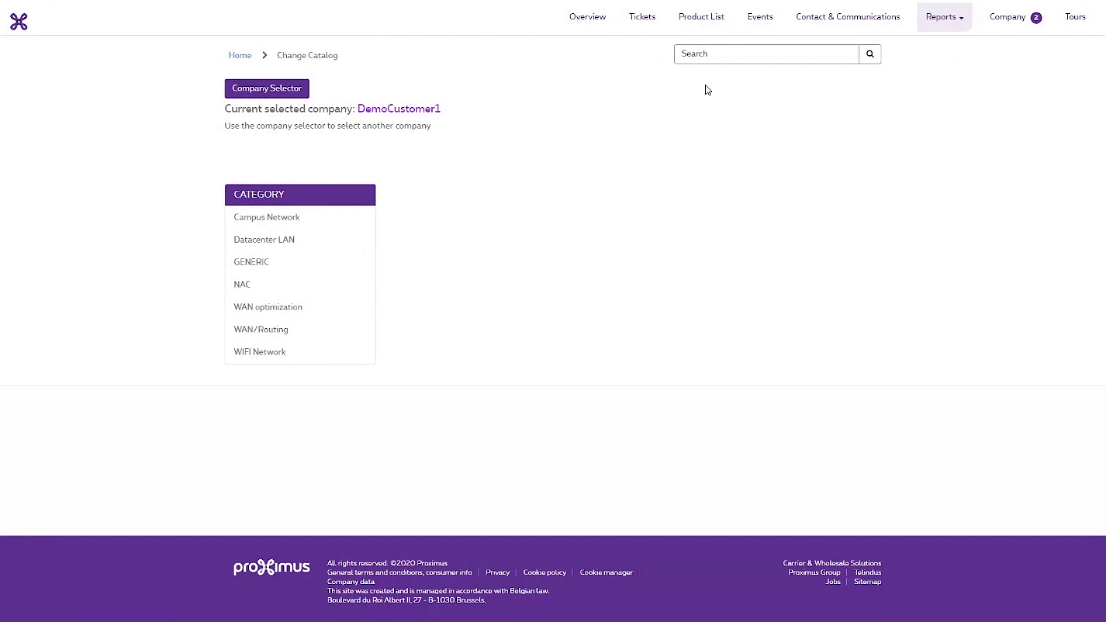
- In a Campus Network LAN-Cisco - Voice Configuration request, select the Managed vHosting Silver product and the Workplace & Device Management business service
{"action": "left_click", "coordinate": [231, 220]}
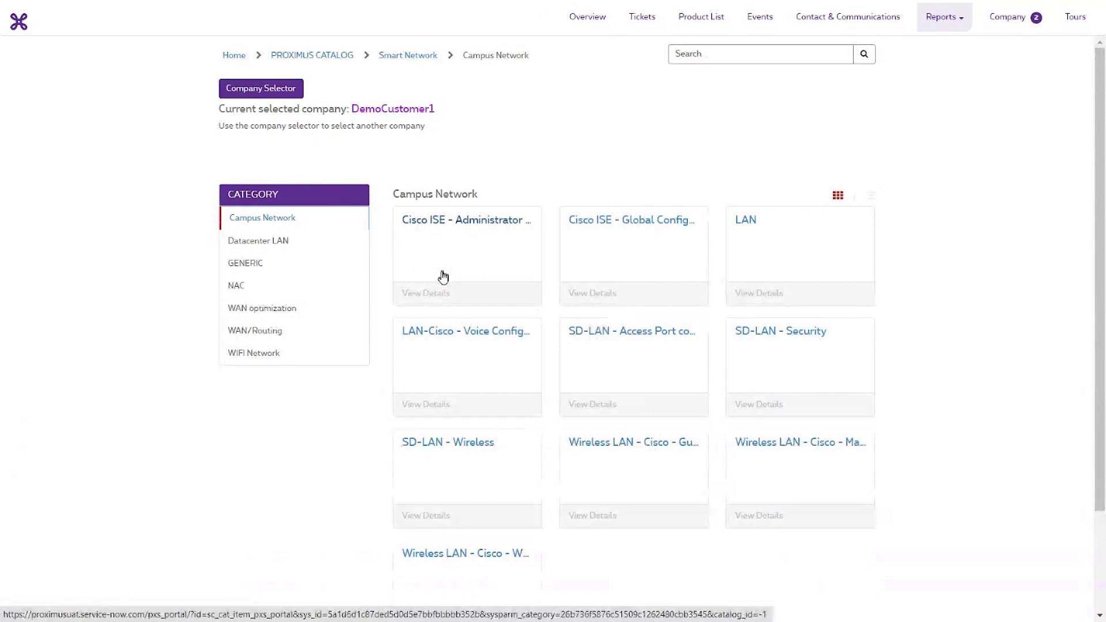
{"action": "left_click", "coordinate": [619, 344]}
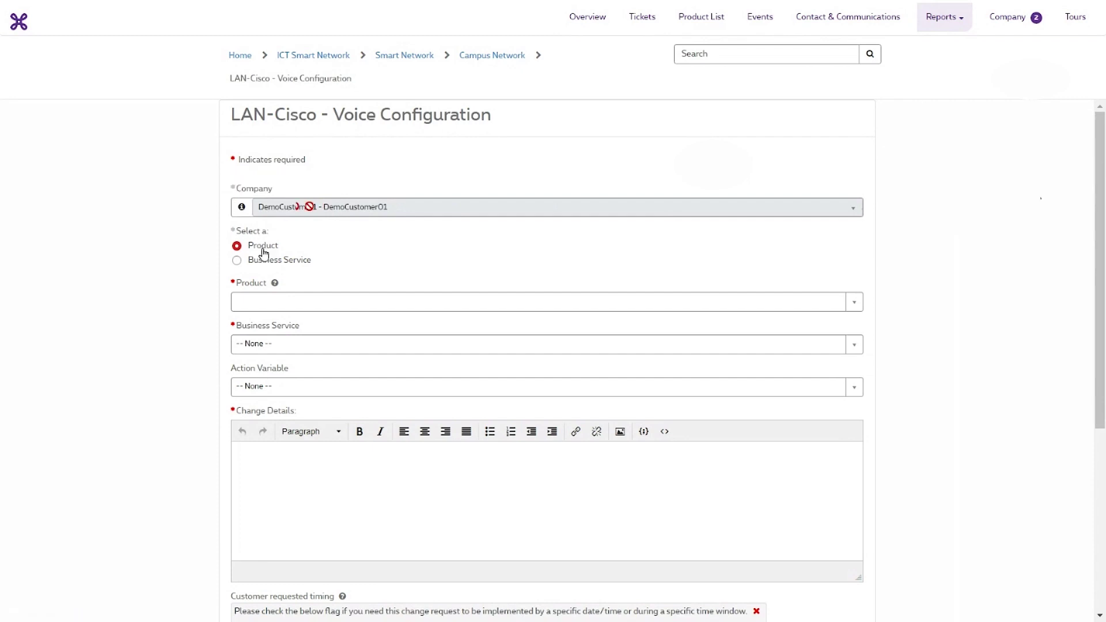
{"action": "left_click", "coordinate": [271, 303]}
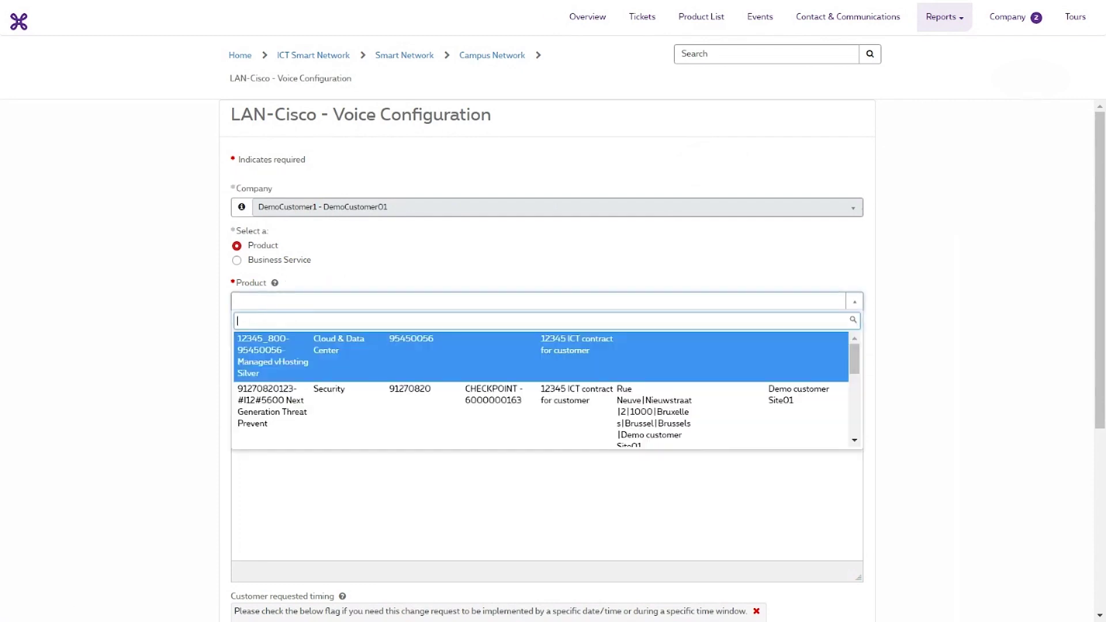
{"action": "left_click", "coordinate": [273, 358]}
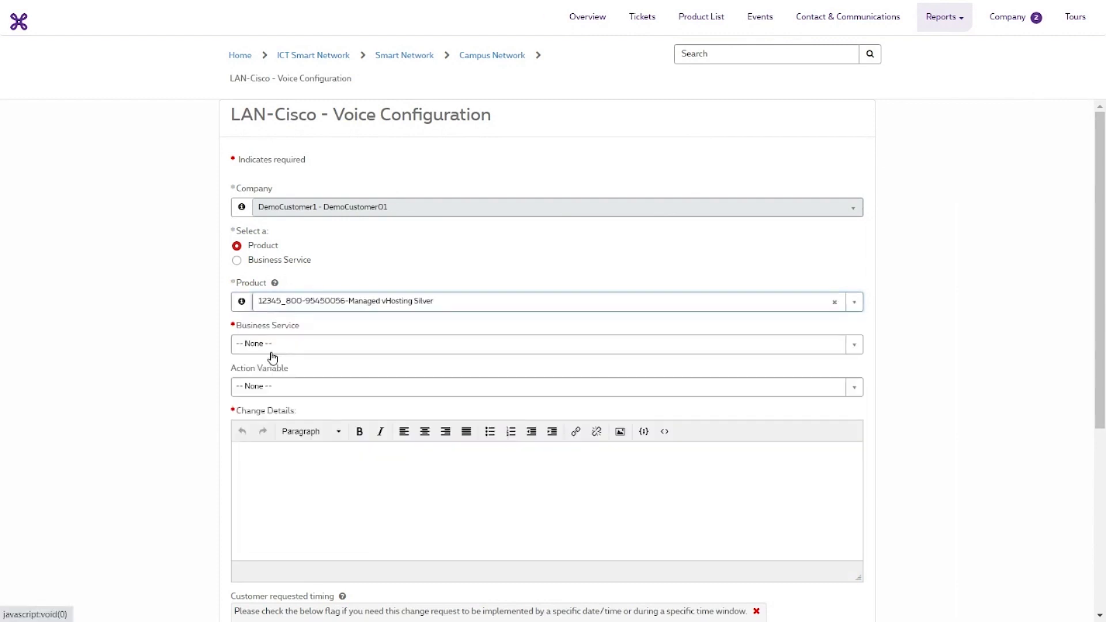
{"action": "left_click", "coordinate": [271, 353]}
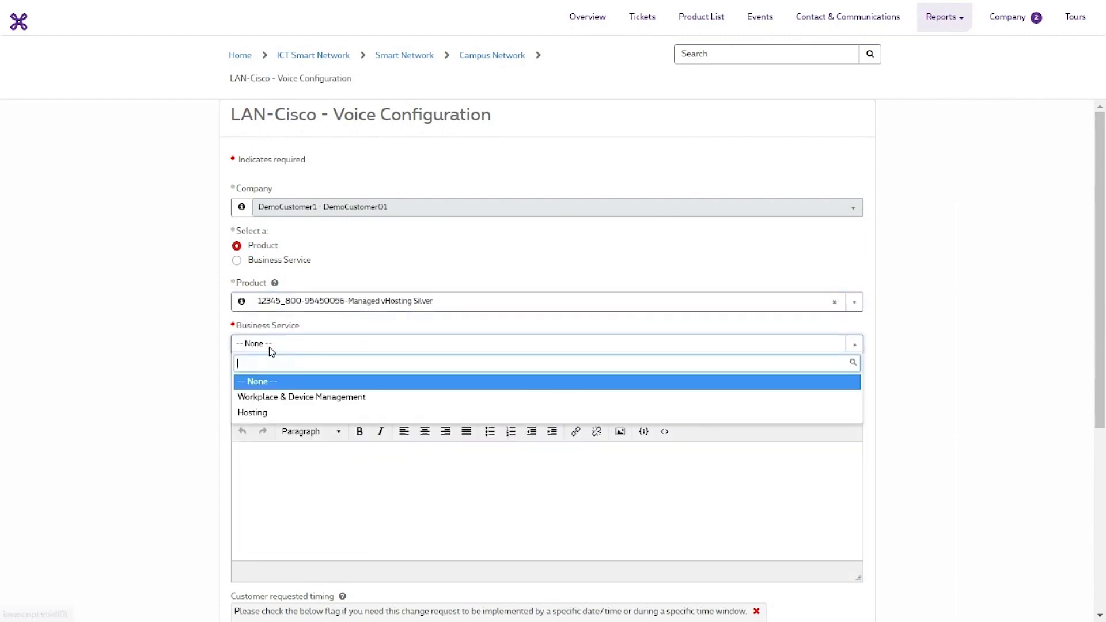
{"action": "left_click", "coordinate": [268, 402]}
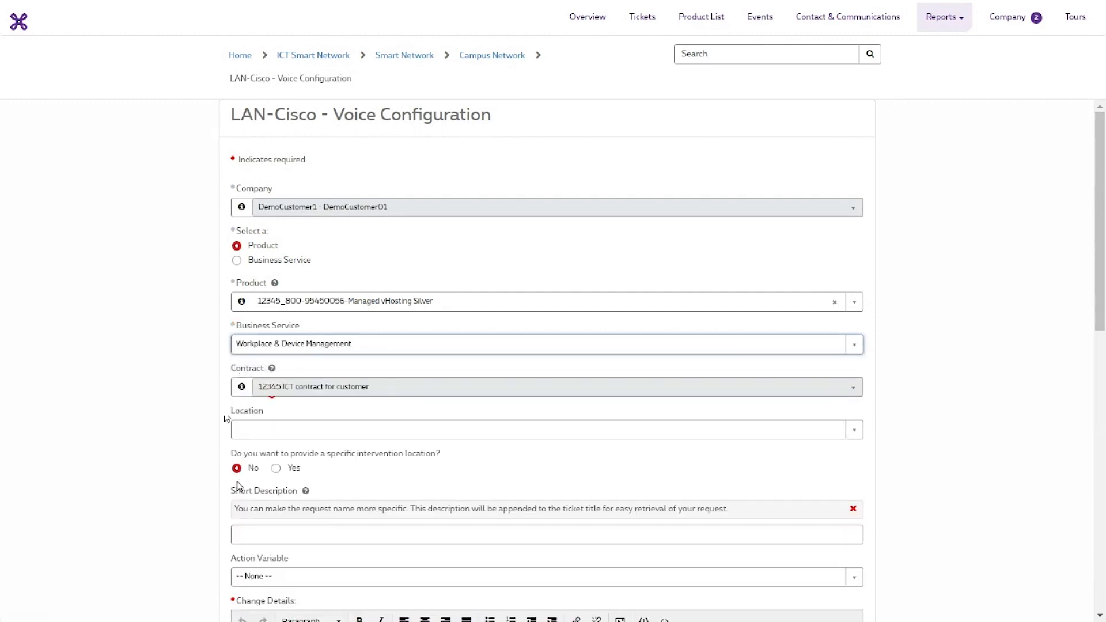
- Enter "demo idea" as the short description and set the action variable to Add Standard Voice Config
{"action": "scroll", "coordinate": [239, 489], "scroll_direction": "down", "scroll_amount": 4}
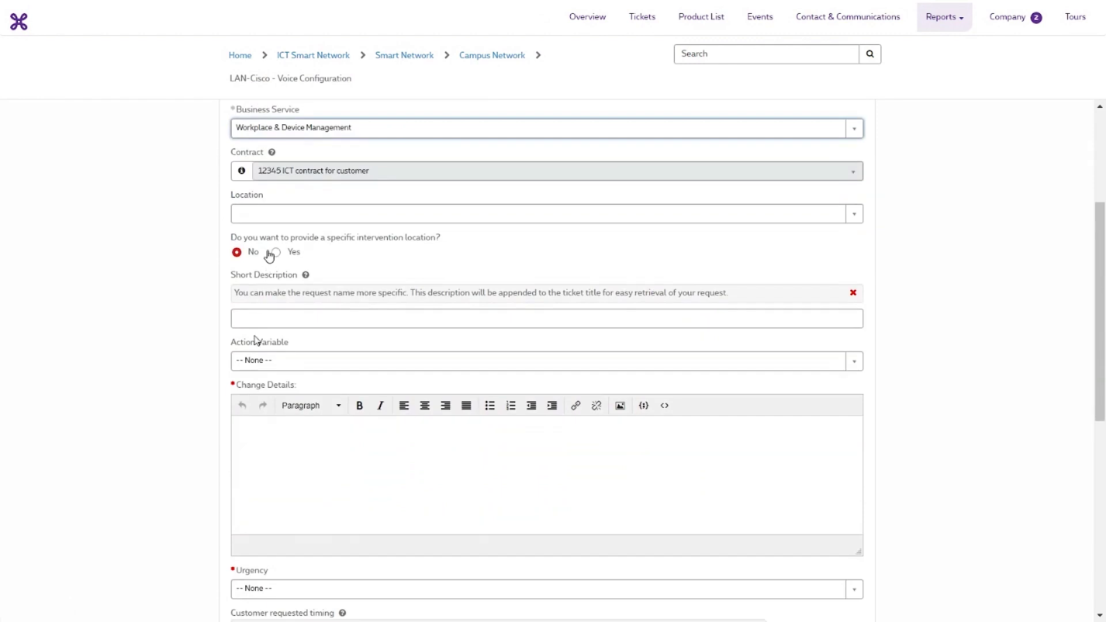
{"action": "left_click", "coordinate": [280, 324]}
{"action": "type", "text": "demo idea"}
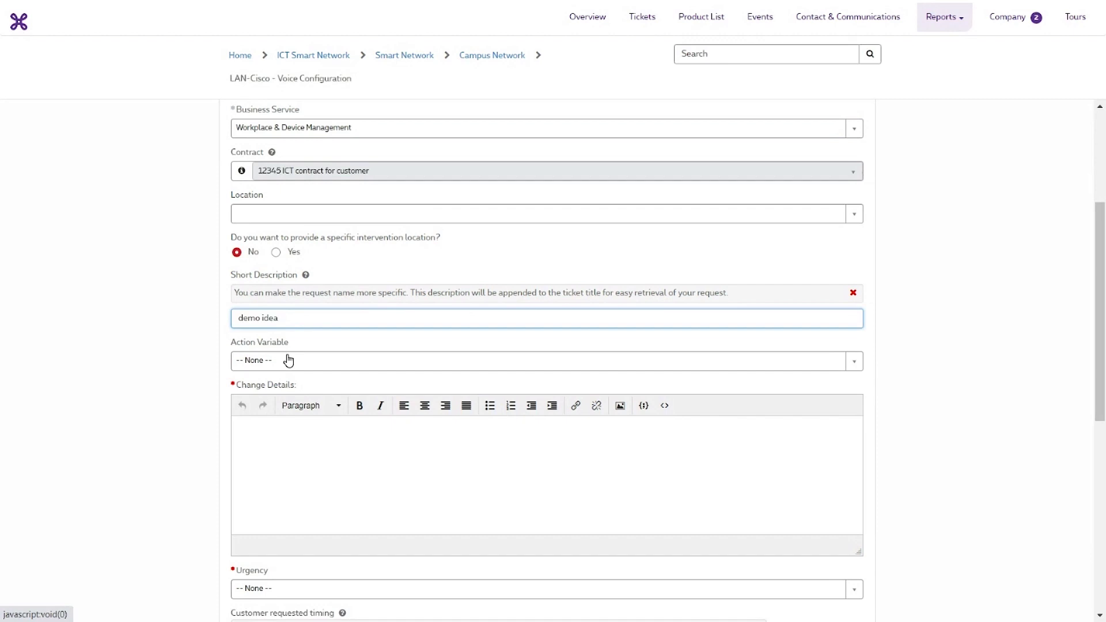
{"action": "left_click", "coordinate": [288, 361]}
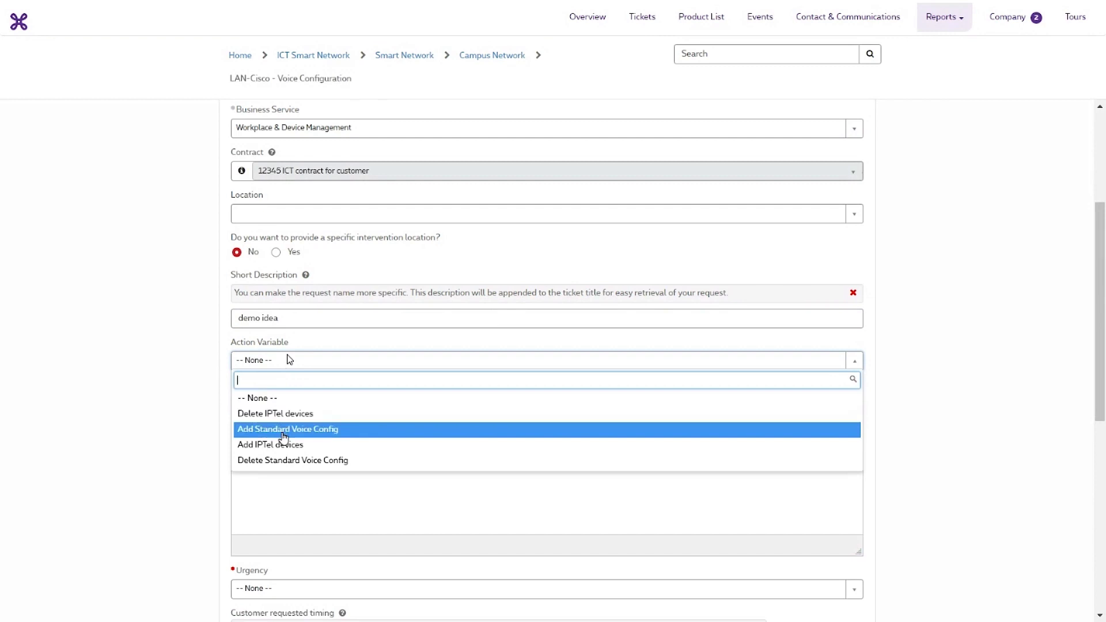
{"action": "left_click", "coordinate": [284, 430]}
- Enter "demo data" as the change details of the request
{"action": "left_click", "coordinate": [271, 452]}
{"action": "type", "text": "d"}
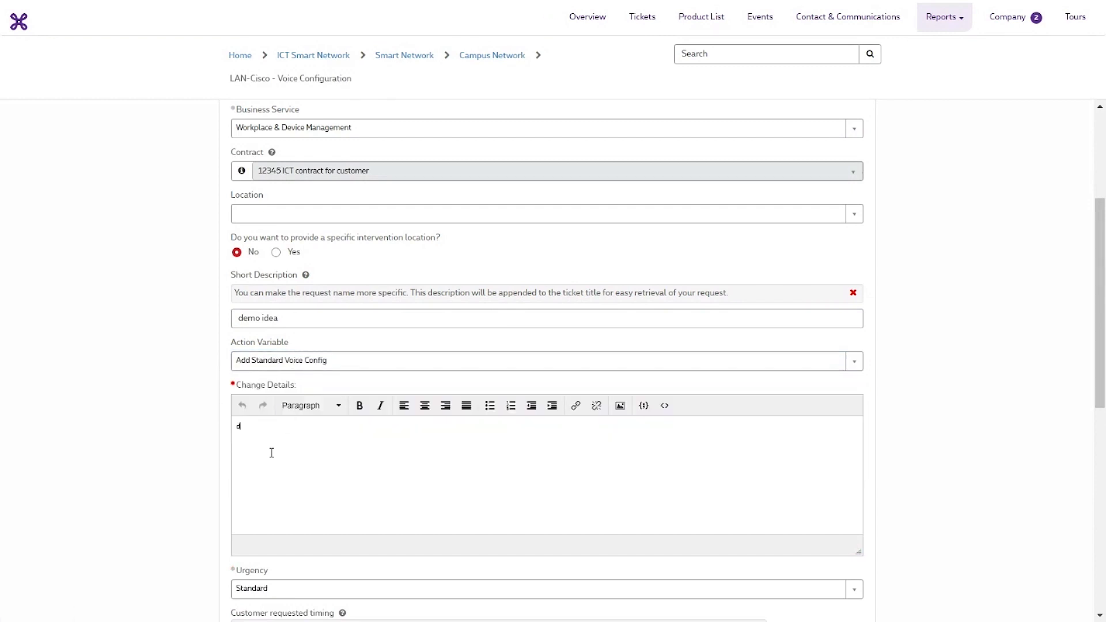
{"action": "type", "text": "emo data"}
- Set the urgency of the change request to Urgent
{"action": "scroll", "coordinate": [271, 453], "scroll_direction": "down", "scroll_amount": 4}
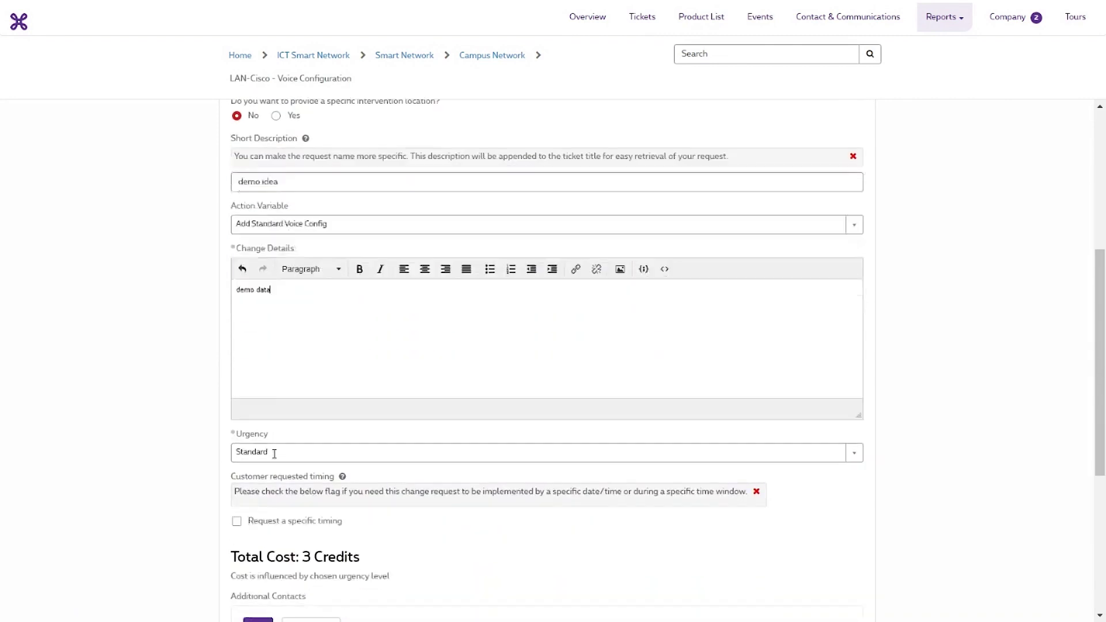
{"action": "scroll", "coordinate": [274, 454], "scroll_direction": "down", "scroll_amount": 2}
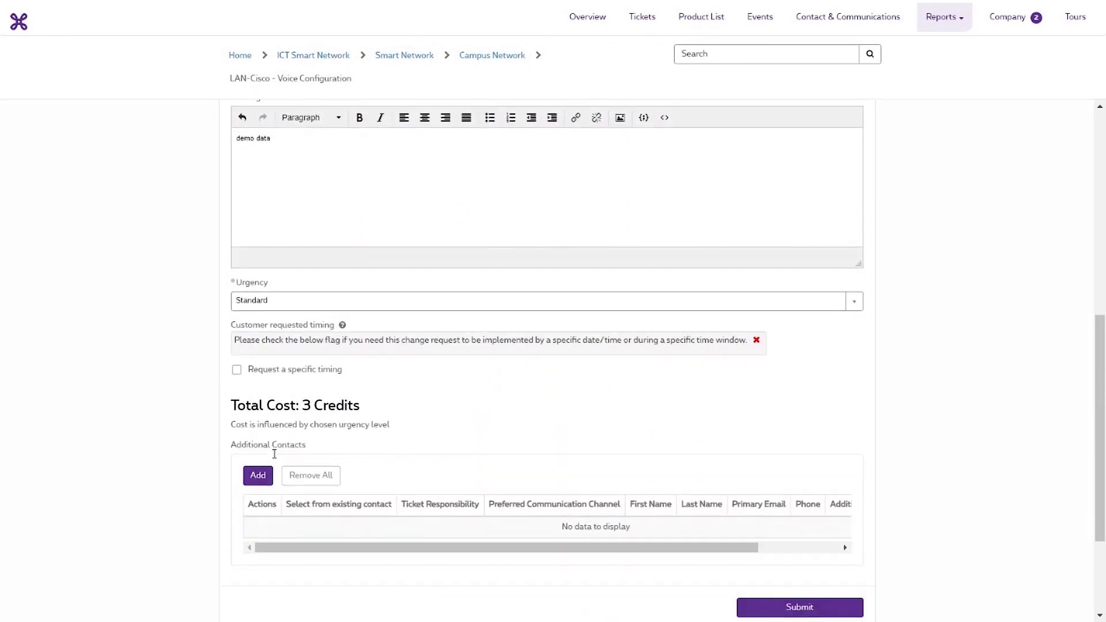
{"action": "scroll", "coordinate": [276, 457], "scroll_direction": "down", "scroll_amount": 1}
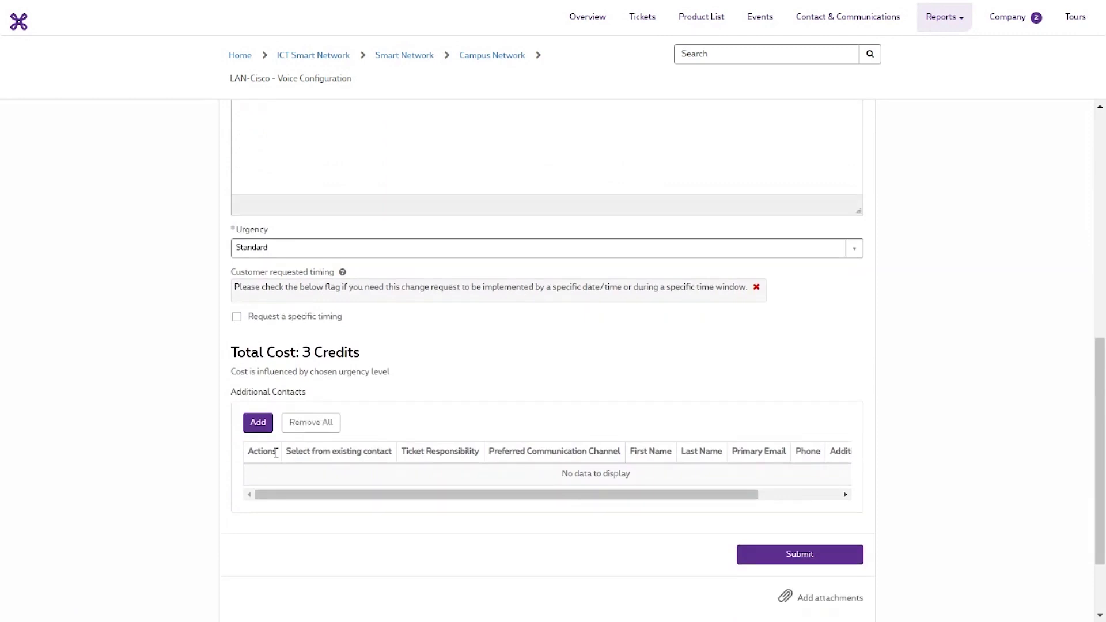
{"action": "scroll", "coordinate": [276, 453], "scroll_direction": "down", "scroll_amount": 1}
{"action": "left_click", "coordinate": [772, 229]}
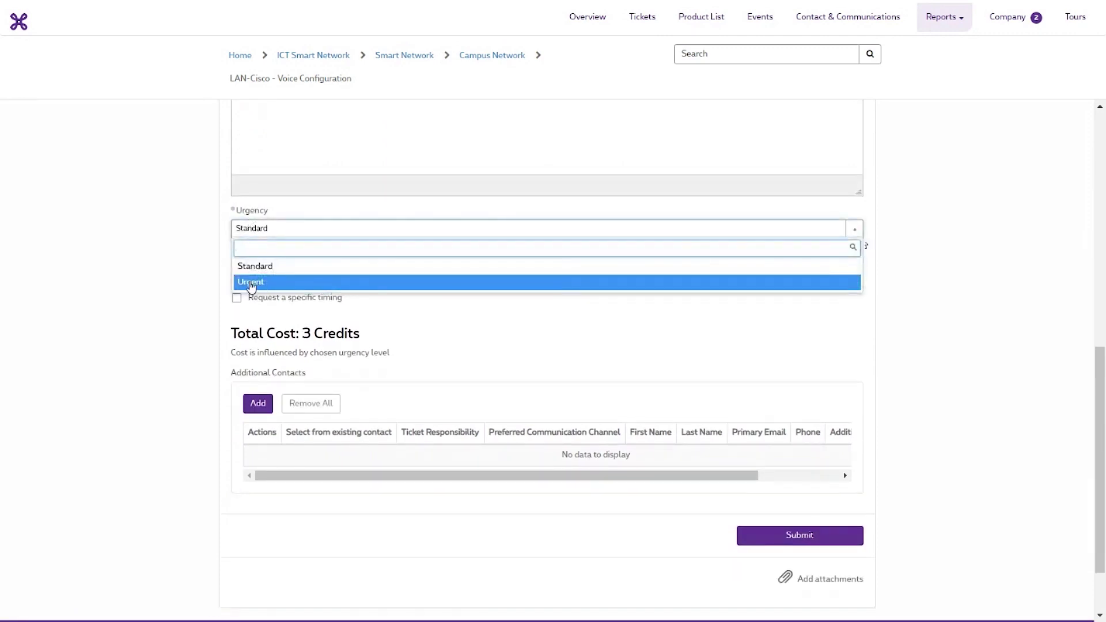
{"action": "left_click", "coordinate": [251, 282]}
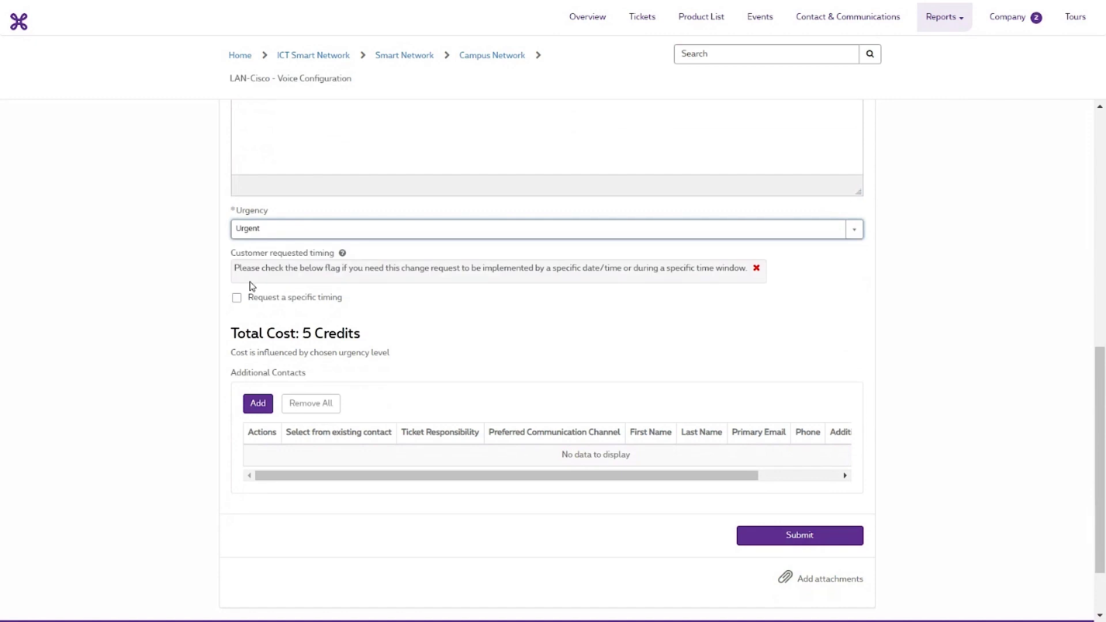
- Request a specific timing for the change, starting on 13/04/2023 and ending on 27/04/2023
{"action": "left_click", "coordinate": [237, 298]}
{"action": "left_click", "coordinate": [242, 362]}
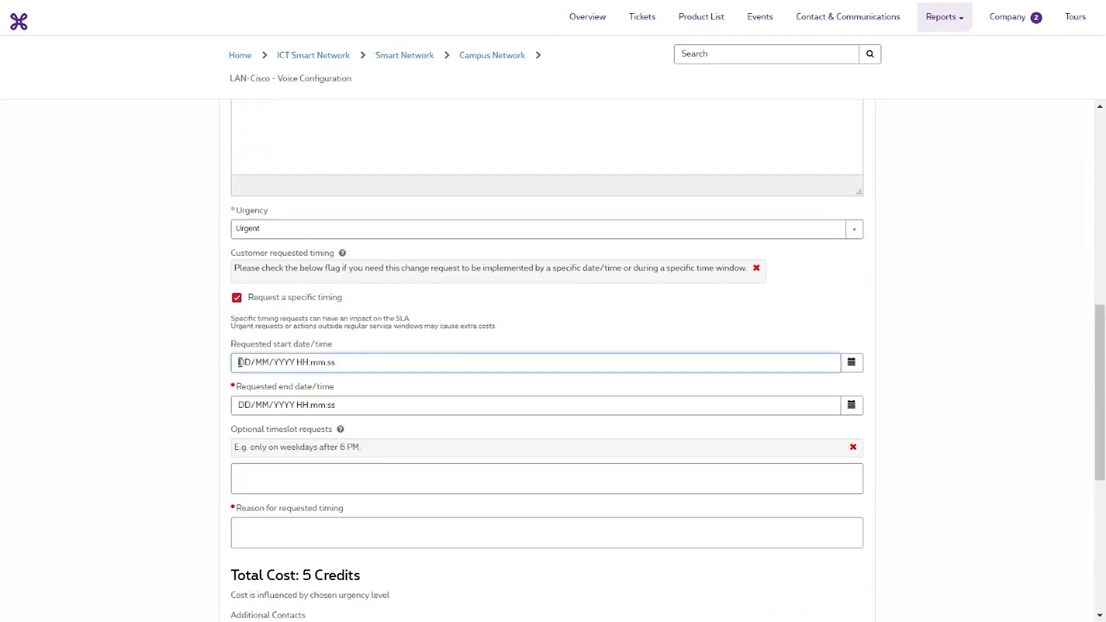
{"action": "left_click", "coordinate": [852, 361]}
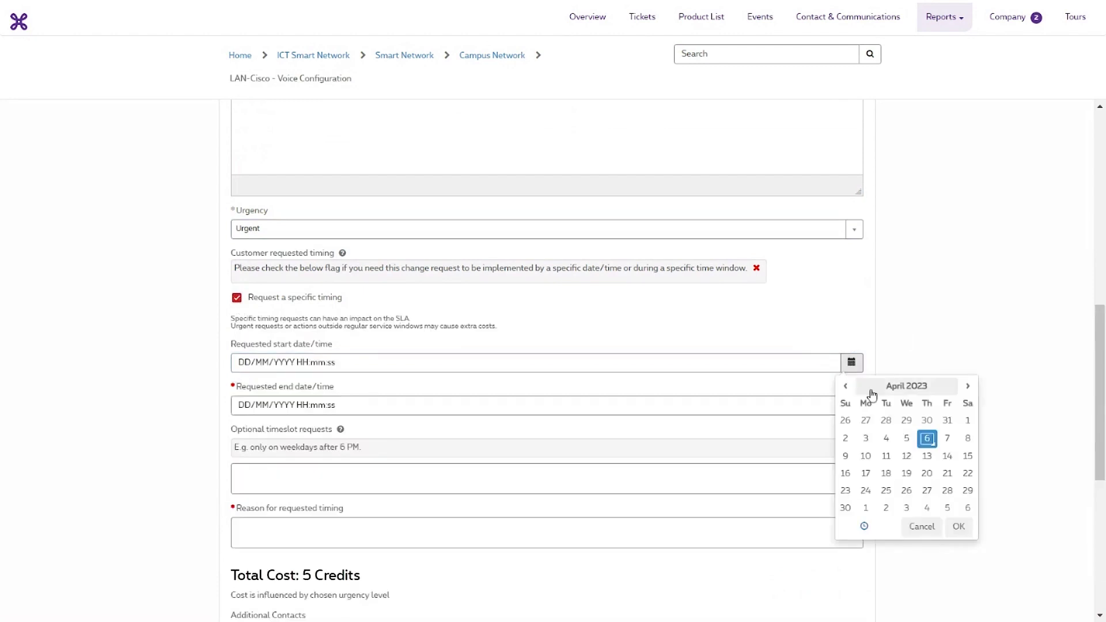
{"action": "left_click", "coordinate": [927, 458]}
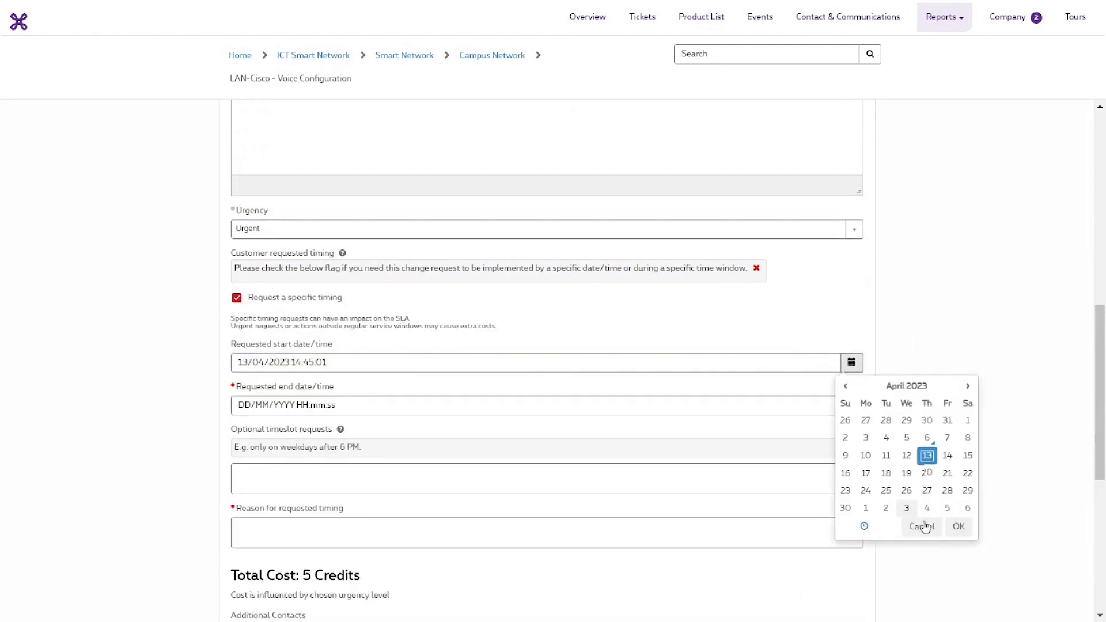
{"action": "left_click", "coordinate": [958, 526]}
{"action": "left_click", "coordinate": [852, 405]}
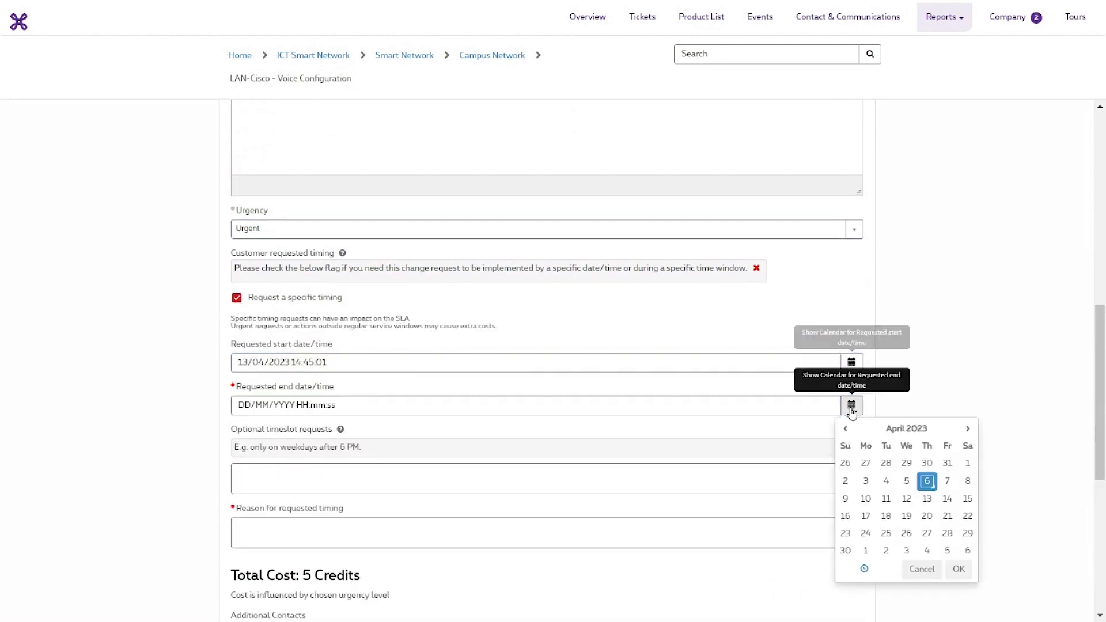
{"action": "left_click", "coordinate": [927, 532]}
- Enter "urgent needed" as the reason for the requested timing, leaving the optional timeslot requests empty
{"action": "left_click", "coordinate": [459, 477]}
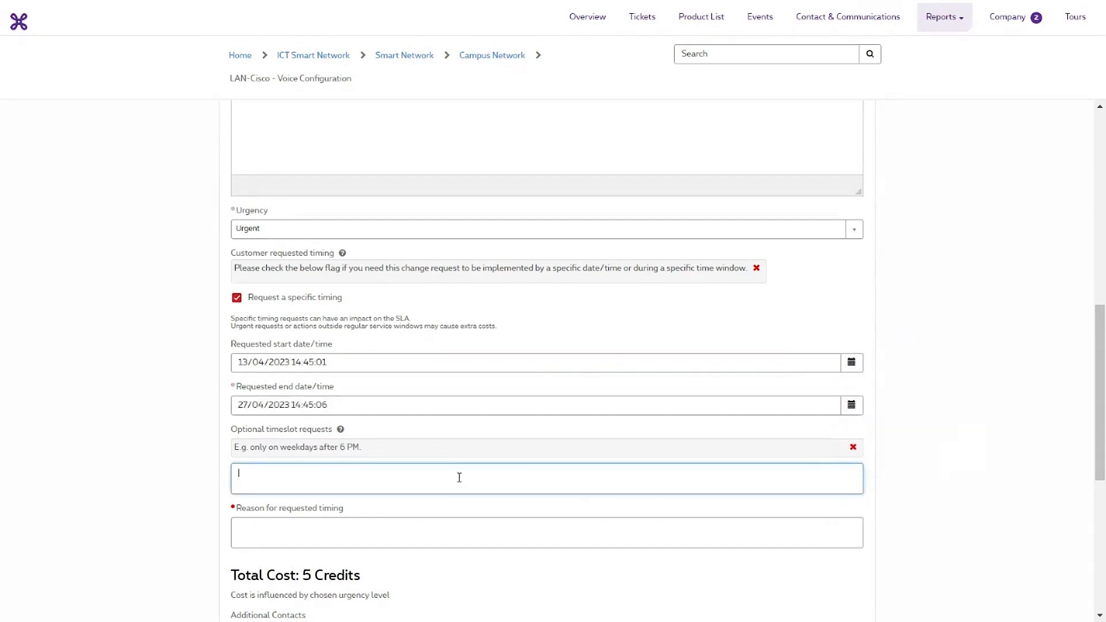
{"action": "left_click", "coordinate": [433, 536]}
{"action": "type", "text": "urgent needed"}
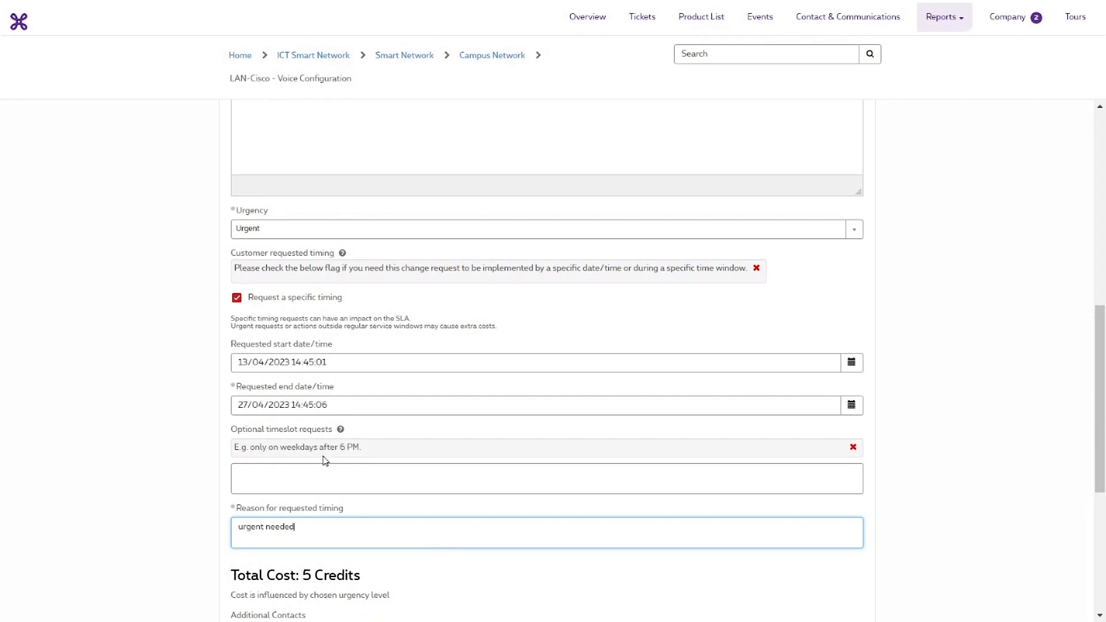
- Add an existing contact to the request with Email as preferred communication channel and Requested for as ticket responsibility
{"action": "scroll", "coordinate": [323, 460], "scroll_direction": "down", "scroll_amount": 6}
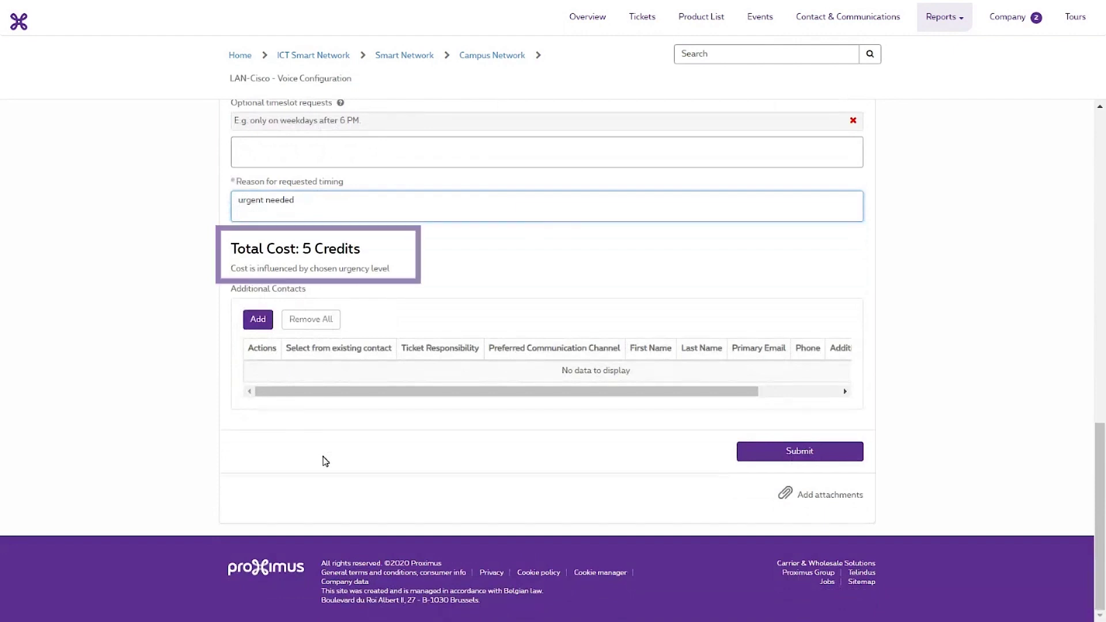
{"action": "left_click", "coordinate": [257, 318]}
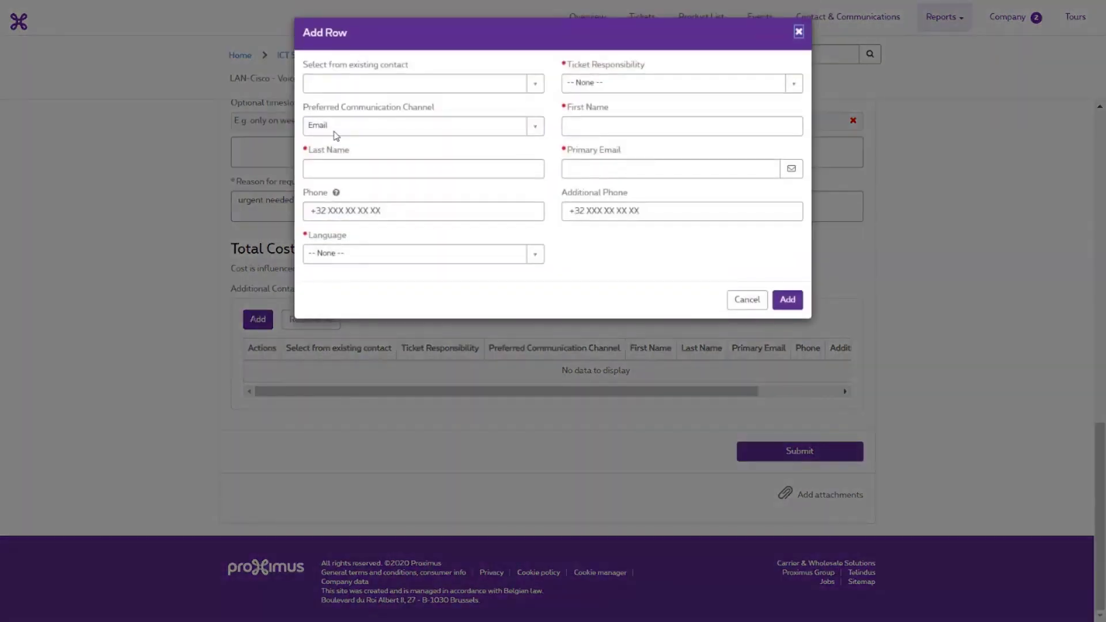
{"action": "left_click", "coordinate": [334, 85]}
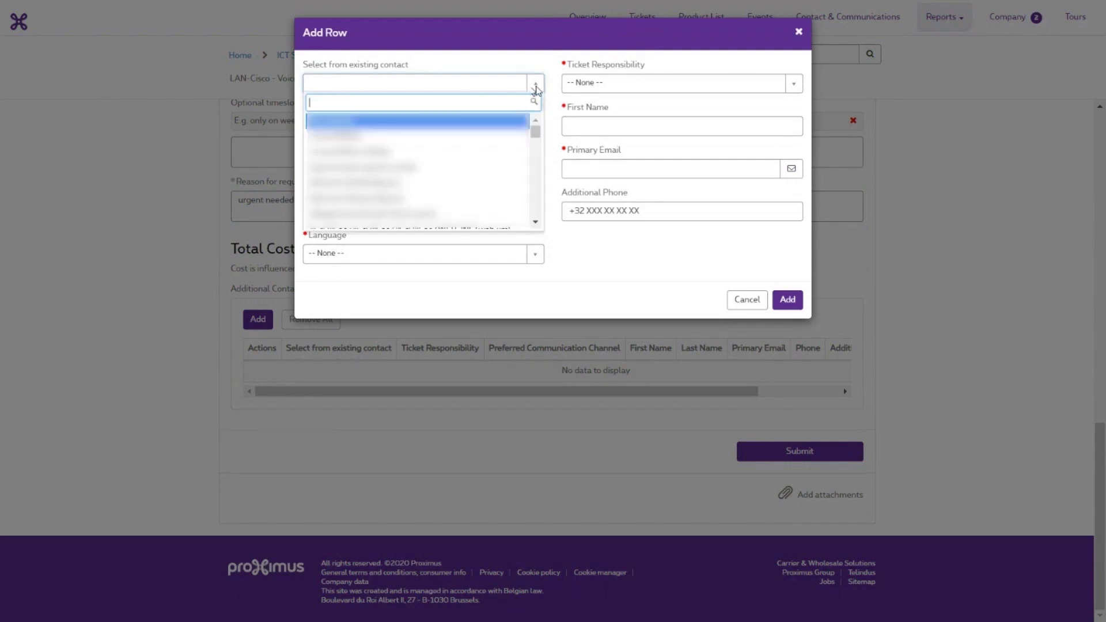
{"action": "left_click", "coordinate": [343, 138]}
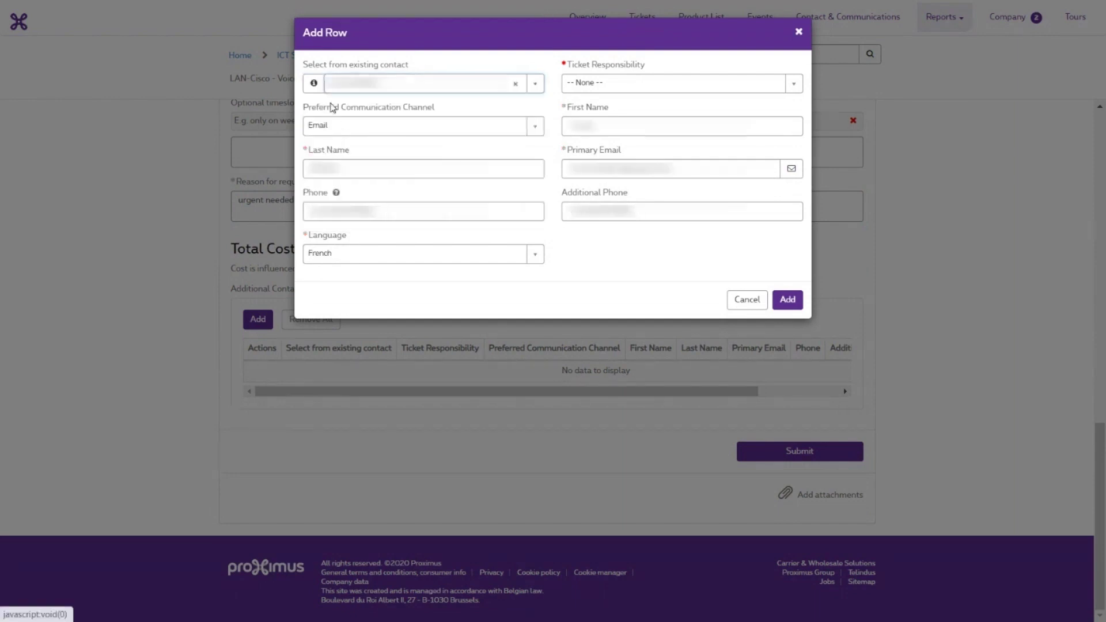
{"action": "left_click", "coordinate": [535, 127]}
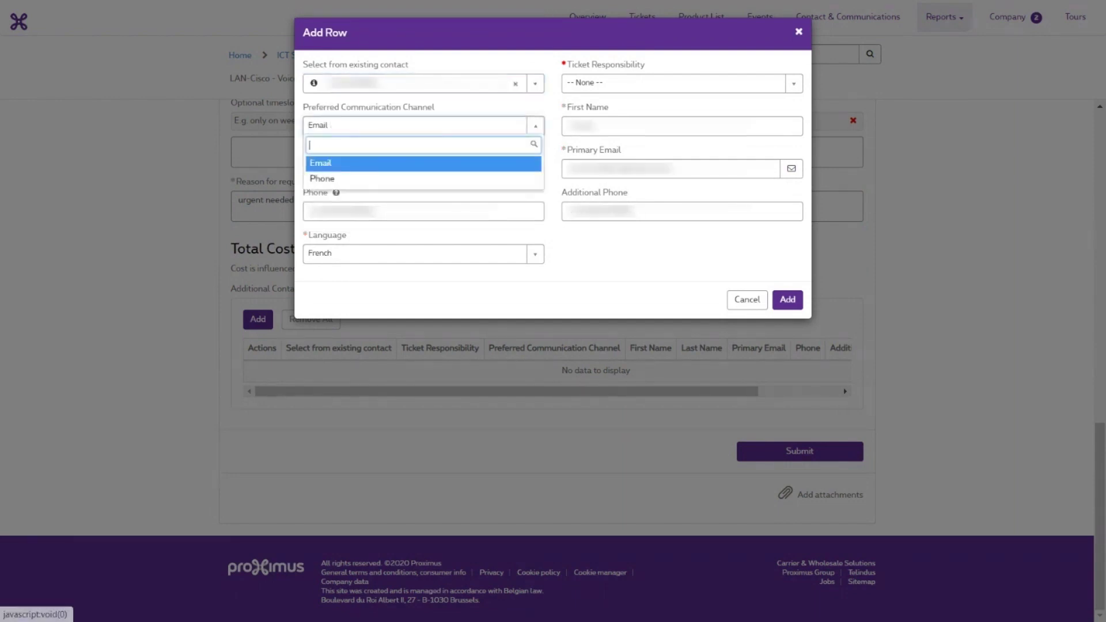
{"action": "left_click", "coordinate": [340, 162]}
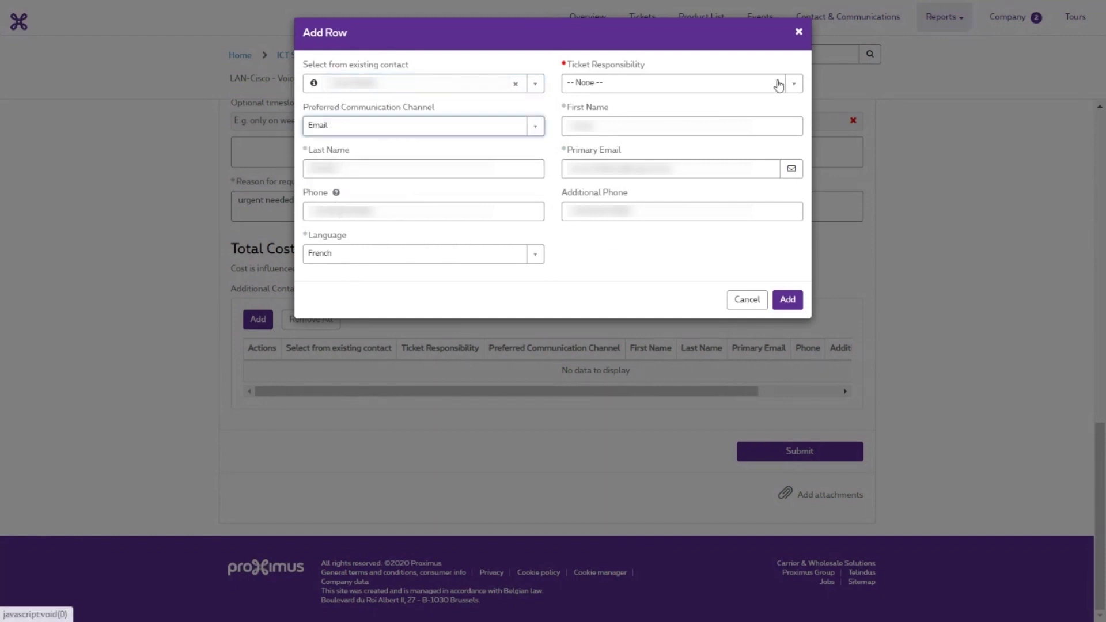
{"action": "left_click", "coordinate": [799, 87]}
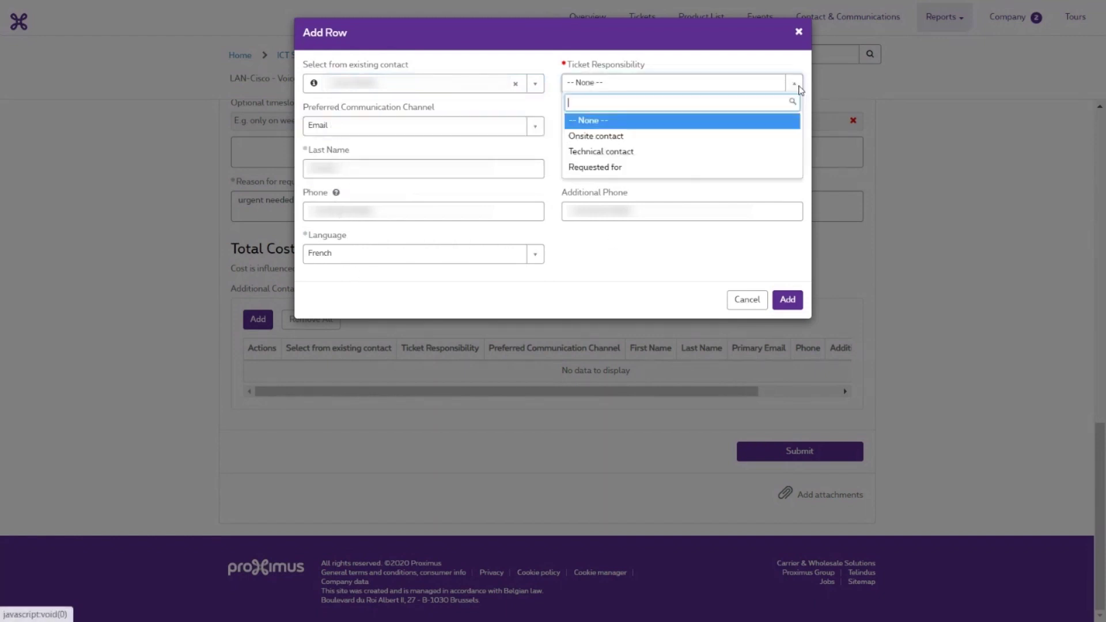
{"action": "left_click", "coordinate": [599, 168]}
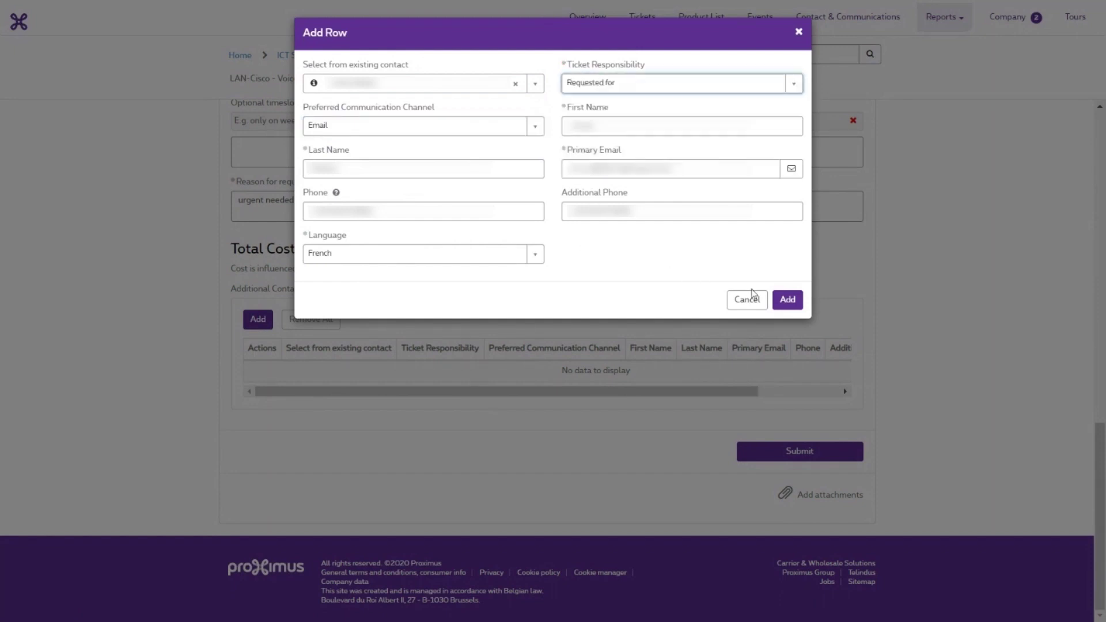
{"action": "left_click", "coordinate": [787, 300]}
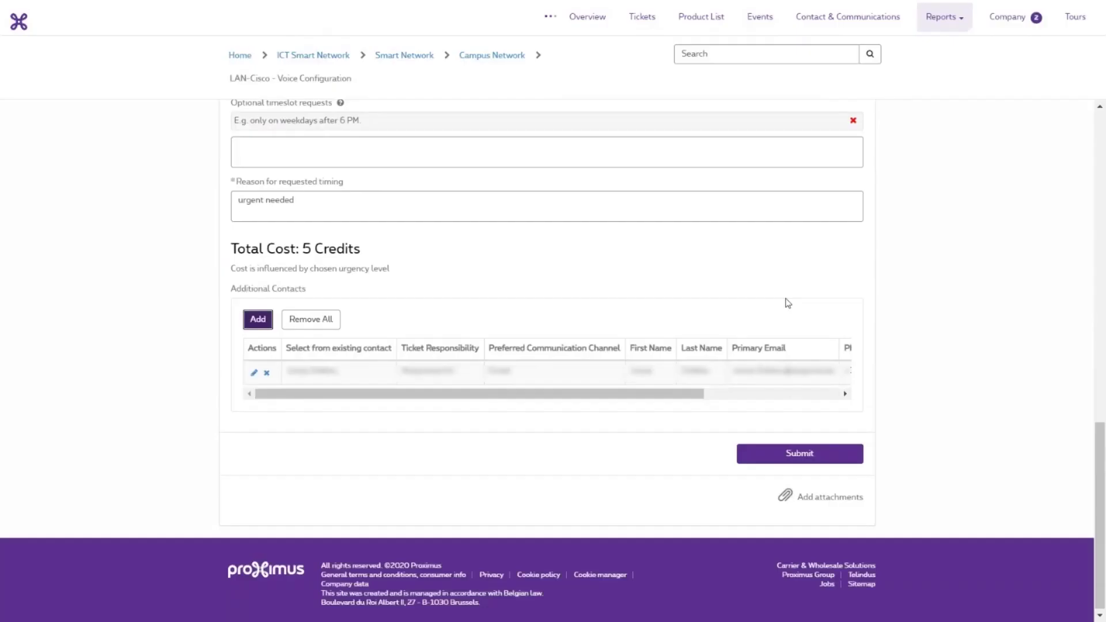
- Submit the change request and open the new ticket's overview
{"action": "left_click", "coordinate": [795, 455]}
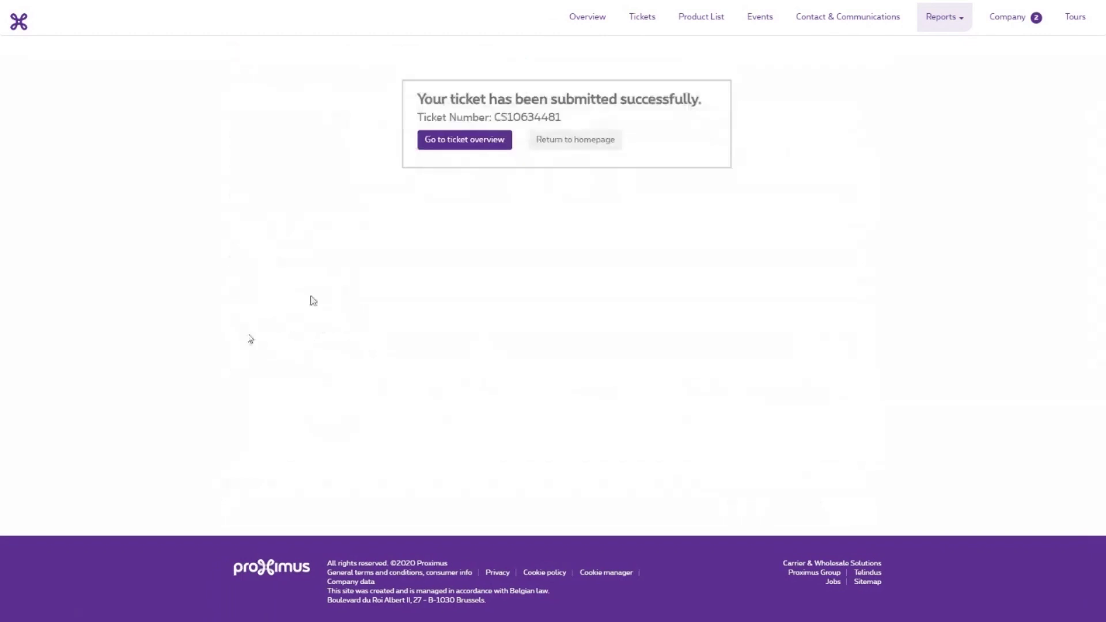
{"action": "left_click", "coordinate": [470, 145]}
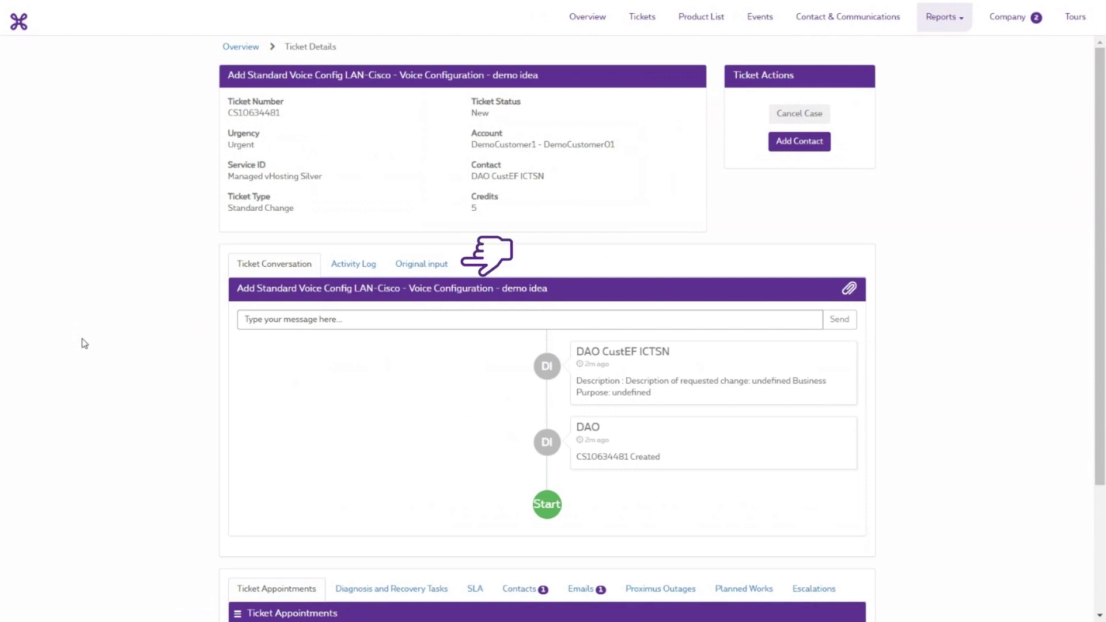
- Review the ticket's original input and open the notification email sent for it
{"action": "left_click", "coordinate": [421, 264]}
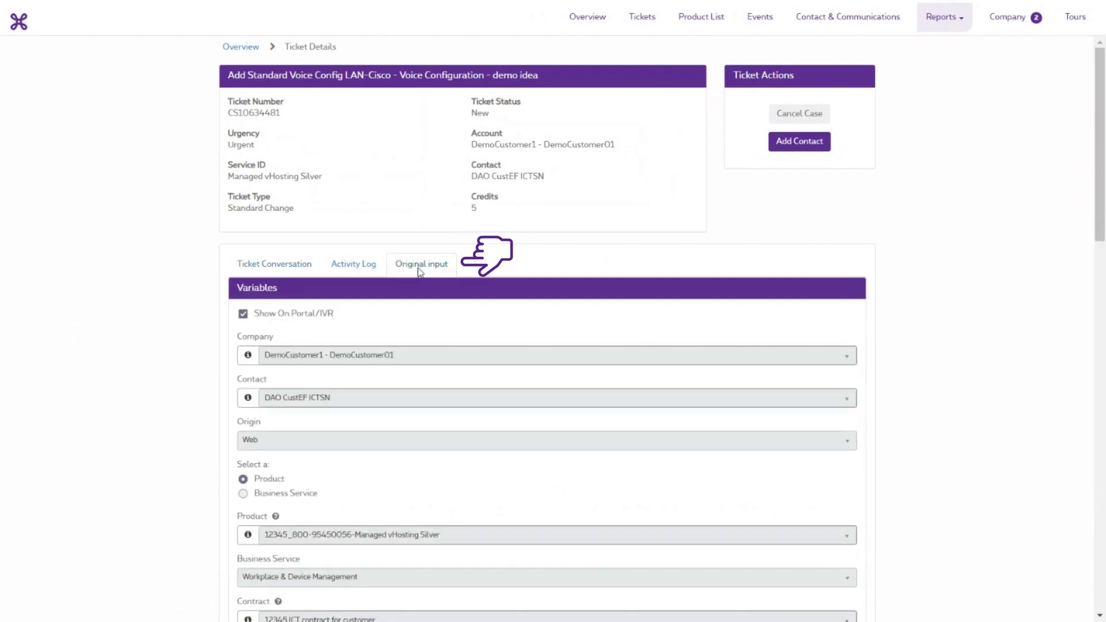
{"action": "scroll", "coordinate": [420, 270], "scroll_direction": "down", "scroll_amount": 6}
{"action": "scroll", "coordinate": [421, 275], "scroll_direction": "down", "scroll_amount": 15}
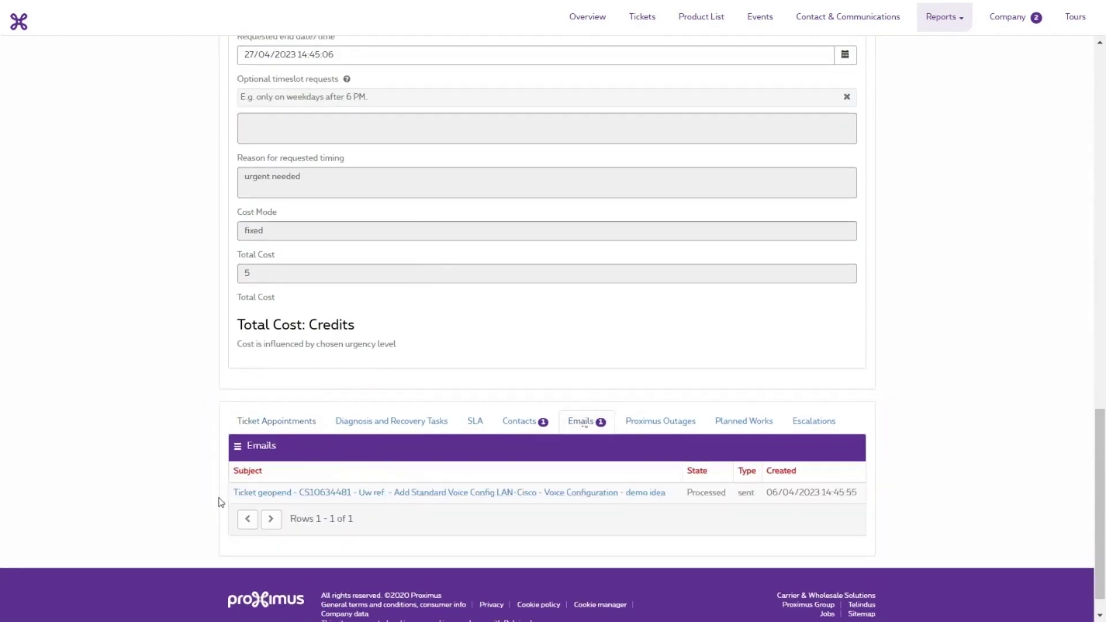
{"action": "left_click", "coordinate": [275, 504]}
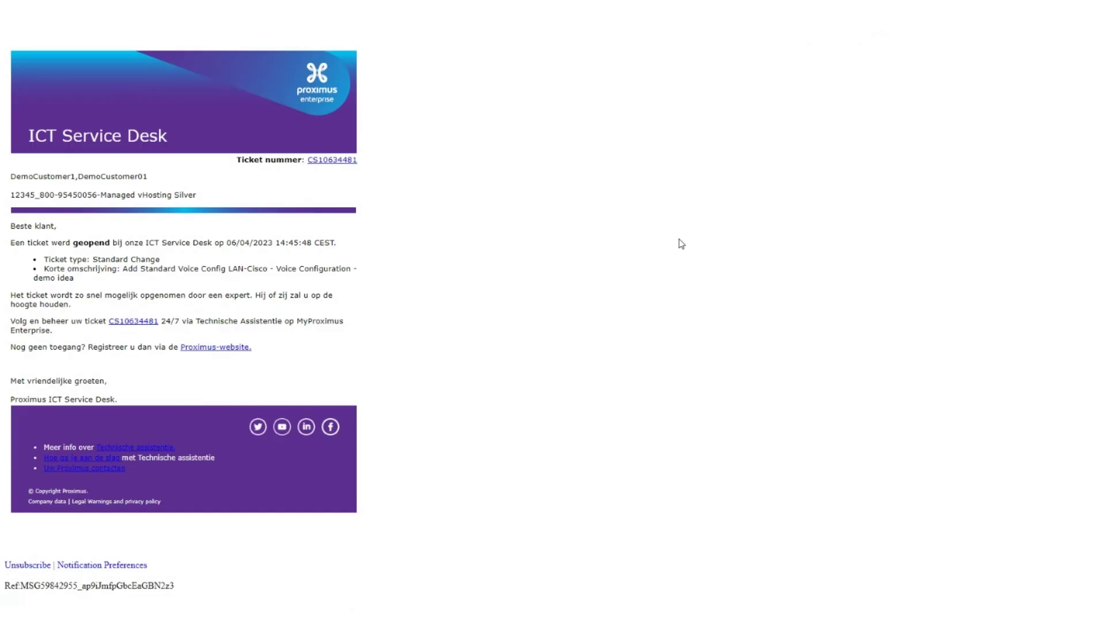